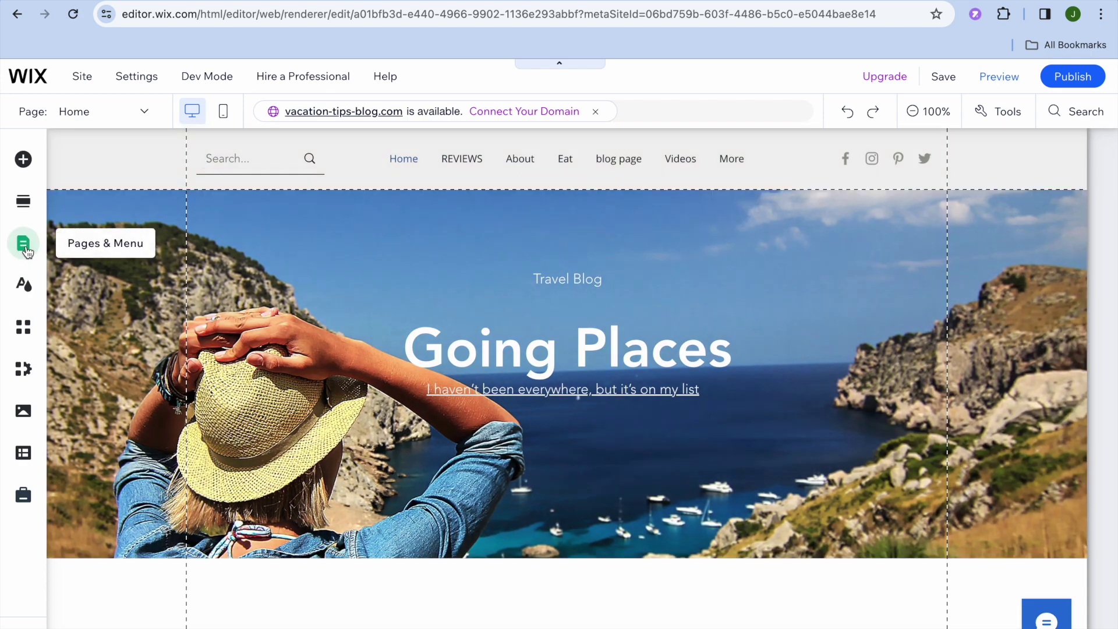
# Show the site's pages and menu, then start adding a new page
pyautogui.click(23, 245)
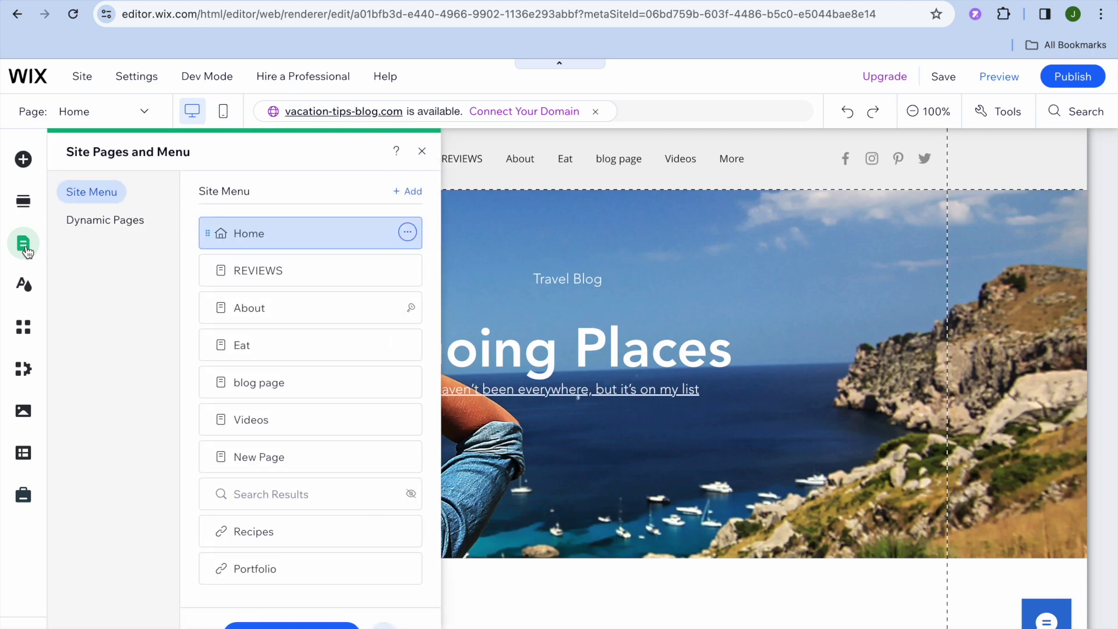
pyautogui.click(405, 192)
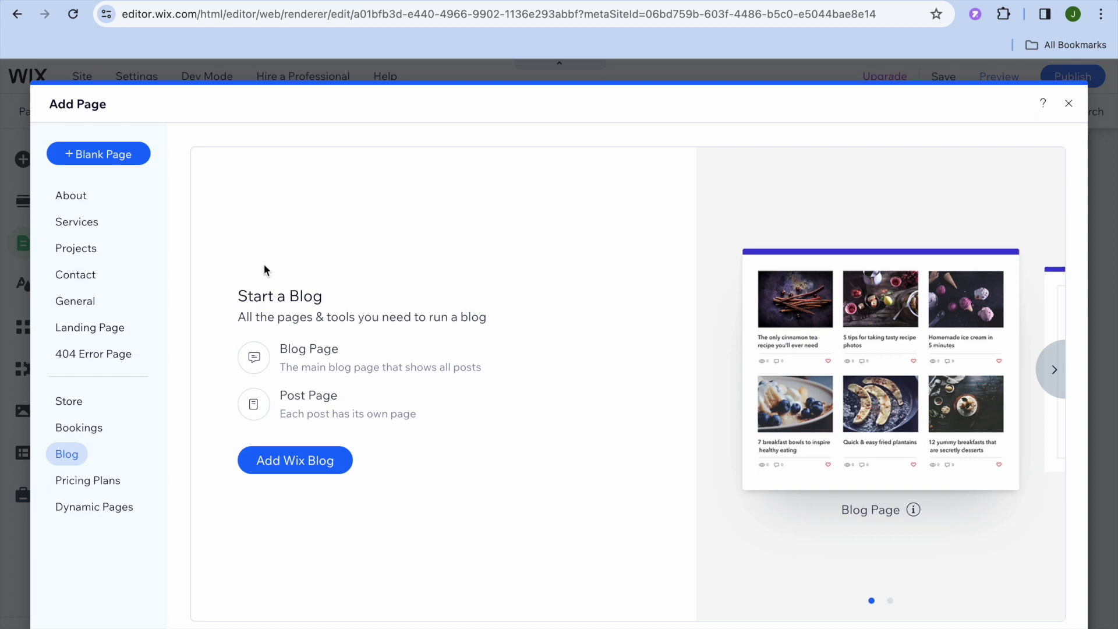
# Add a blank page named 'DONATION PAGE' and close the Pages panel
pyautogui.click(91, 155)
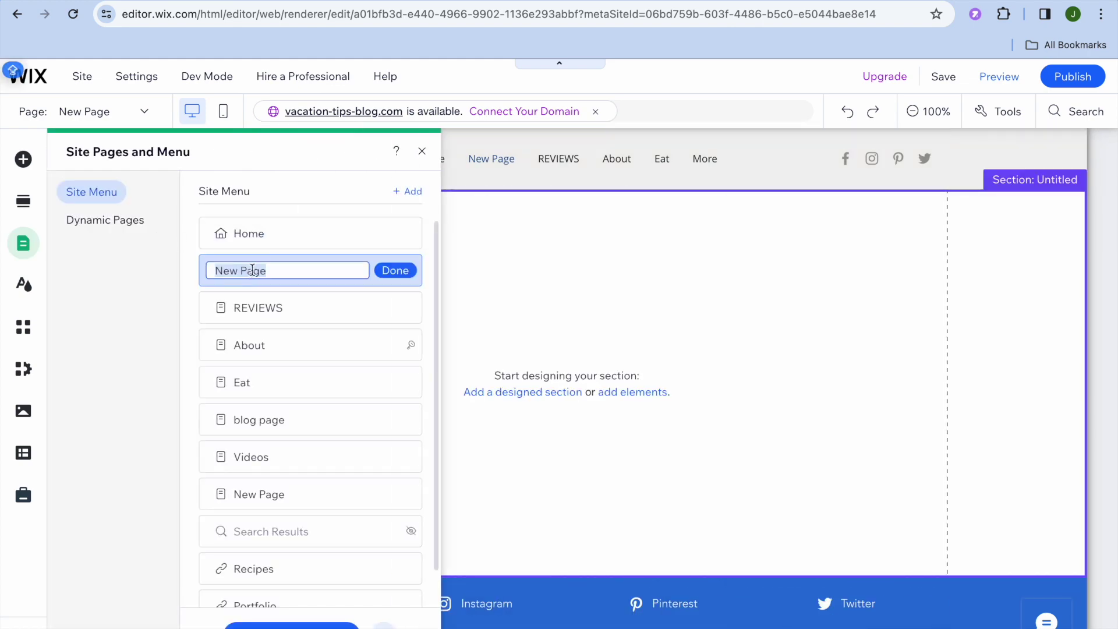
pyautogui.write('DONA')
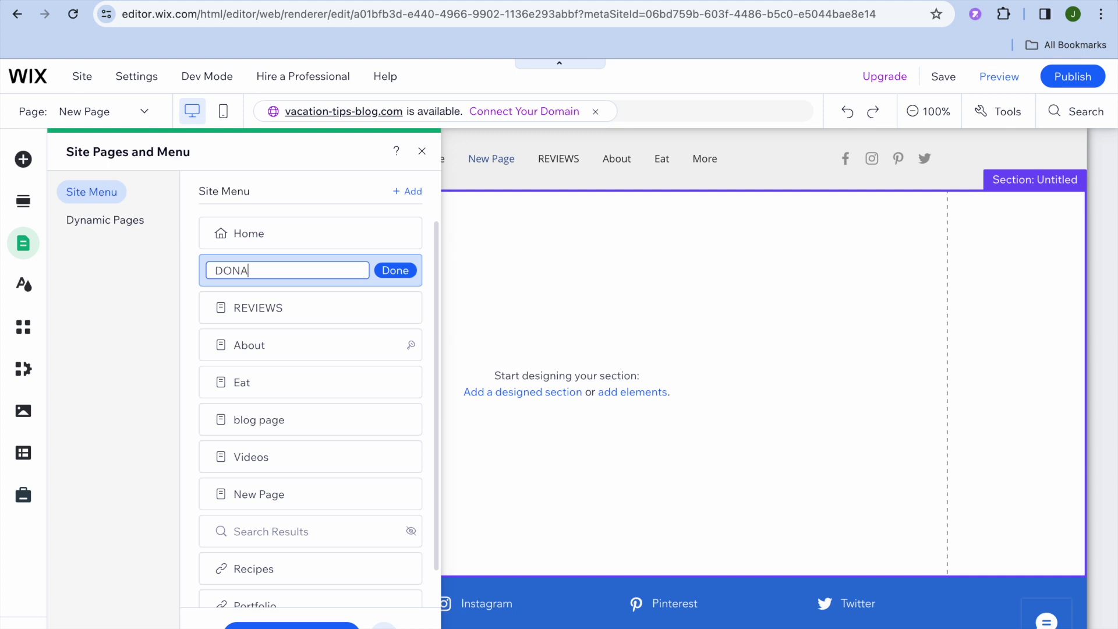
pyautogui.write('TION')
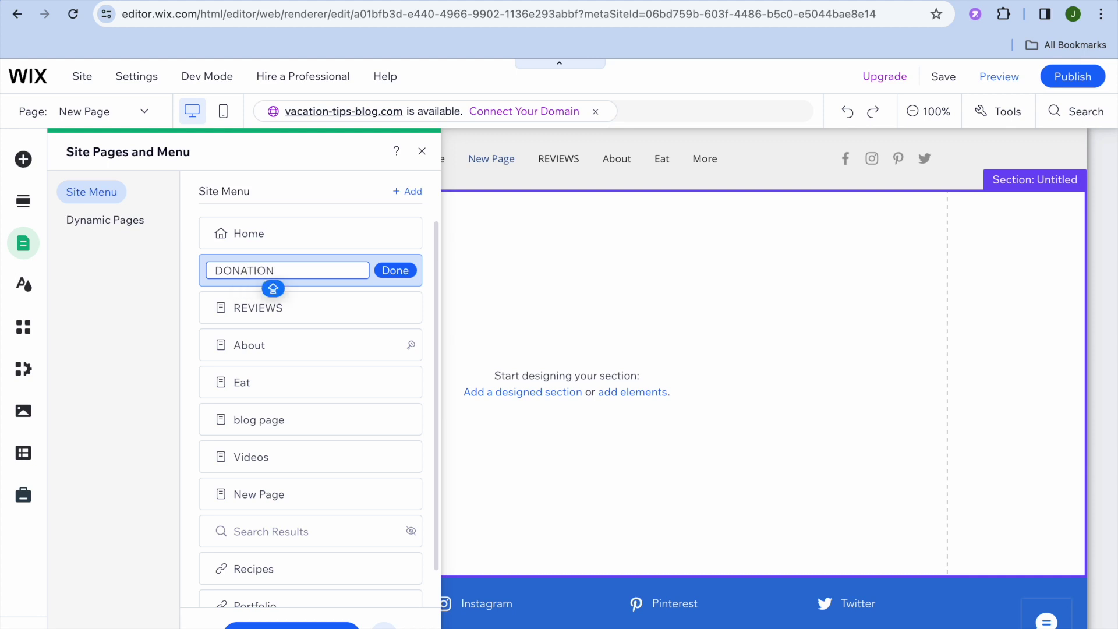
pyautogui.write(' PAGE')
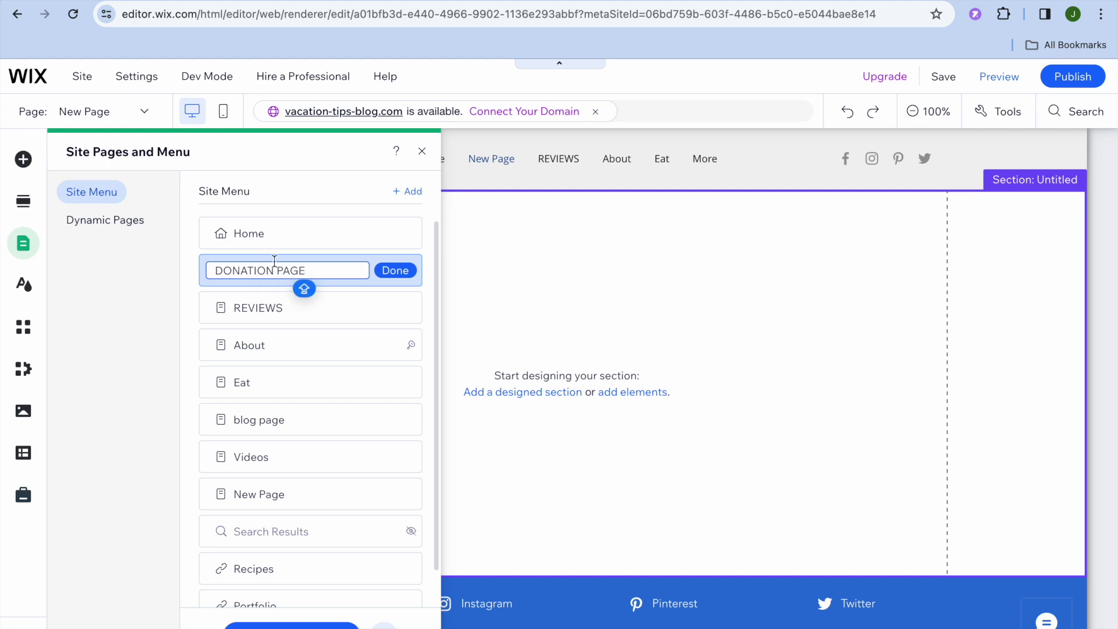
pyautogui.click(402, 270)
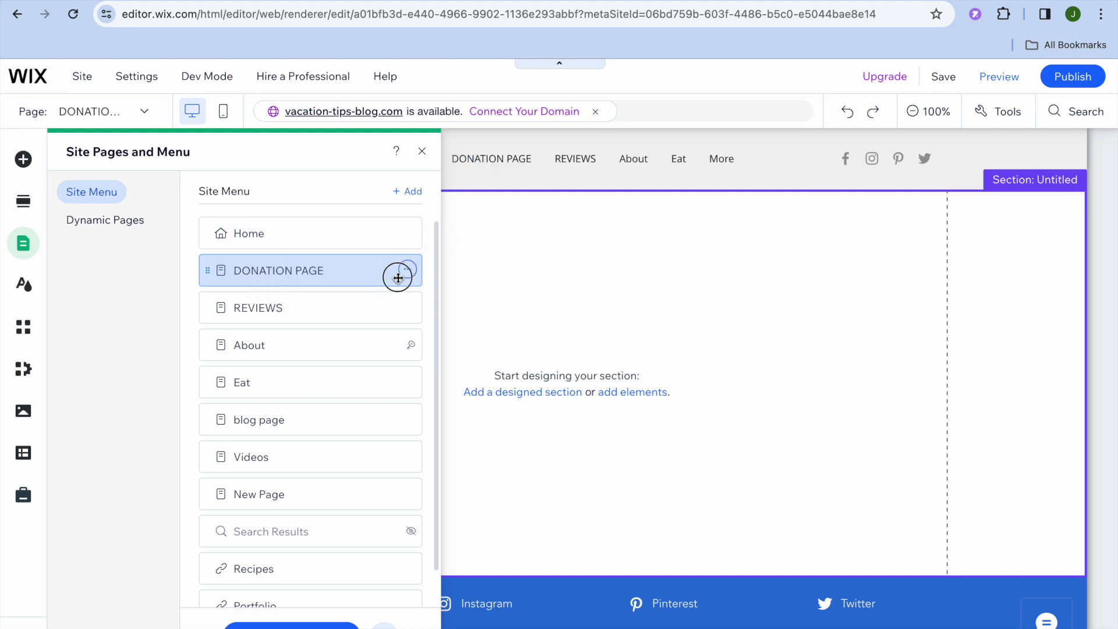
pyautogui.click(423, 151)
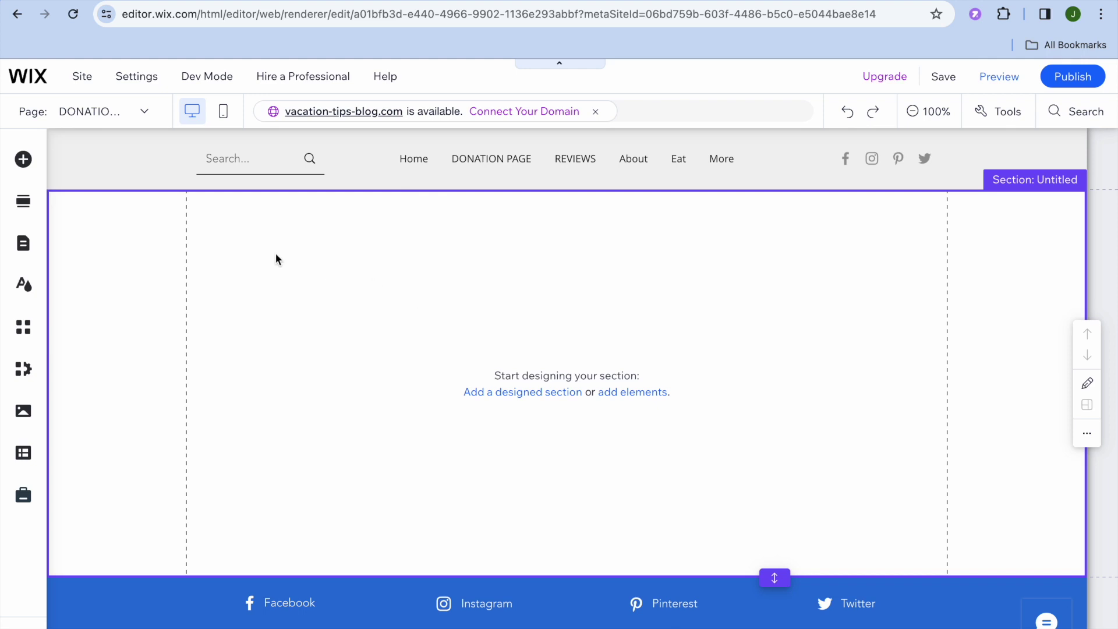
# Add the green 'Support Our Cause' form from Payments > Donation to the page
pyautogui.click(26, 163)
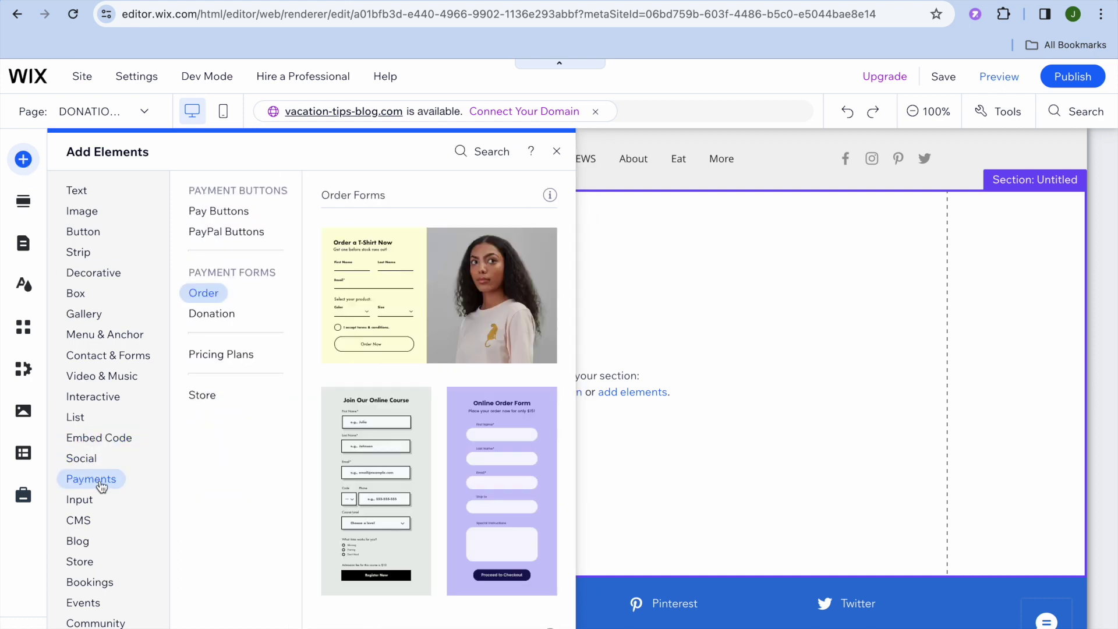
pyautogui.click(208, 318)
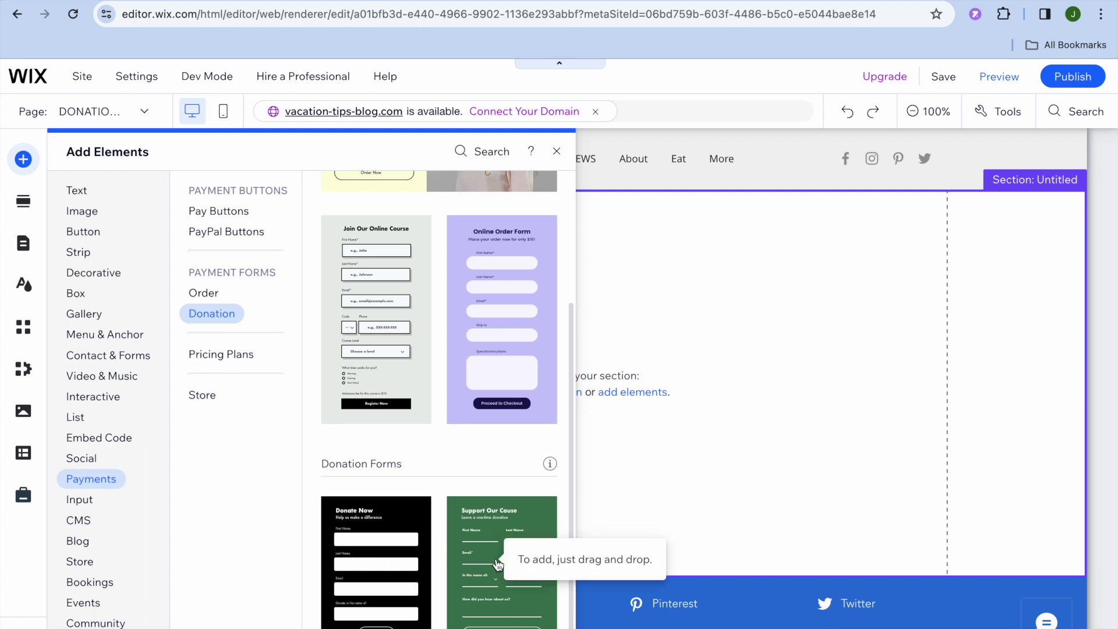
pyautogui.click(486, 524)
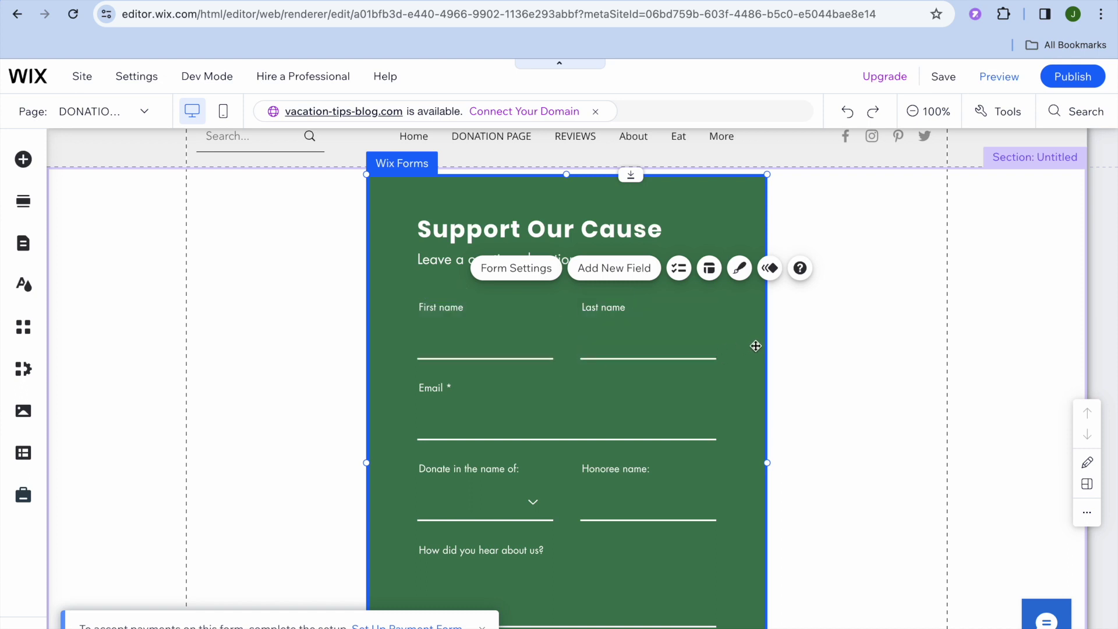
pyautogui.click(612, 270)
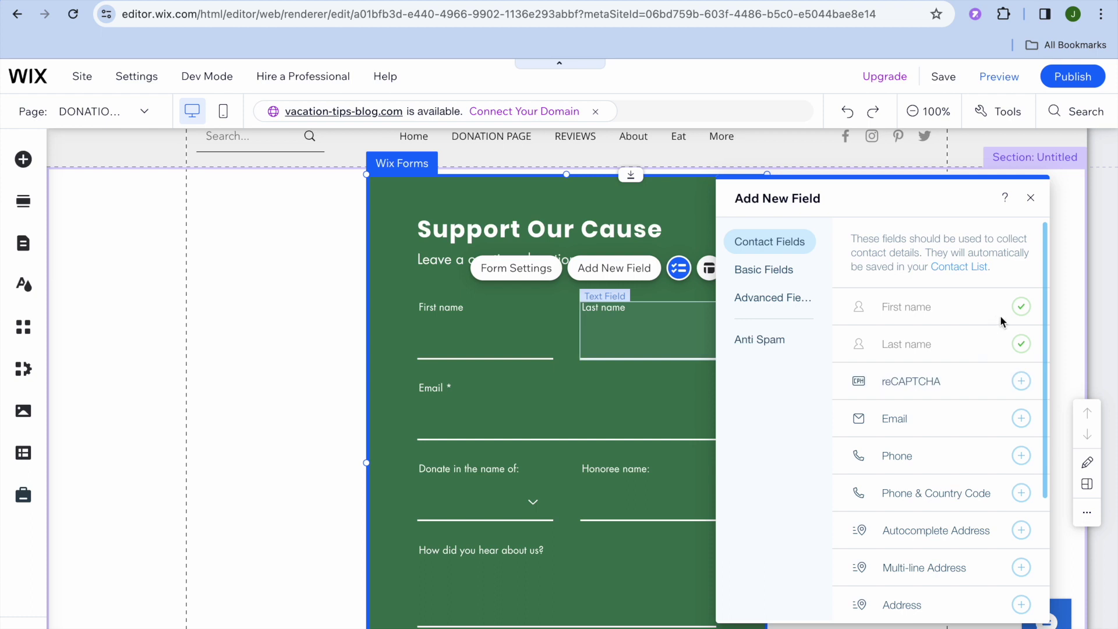
# Add an Email contact field to the bottom of the Support Our Cause form
pyautogui.moveTo(1047, 380); pyautogui.dragTo(1051, 527)
pyautogui.click(1050, 526)
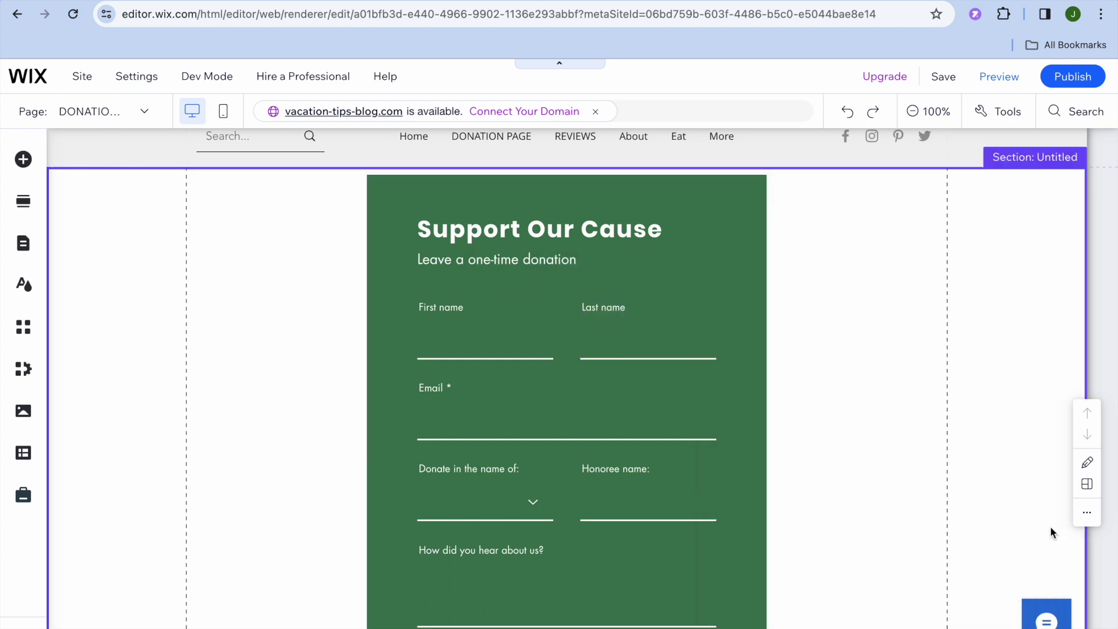
pyautogui.click(580, 222)
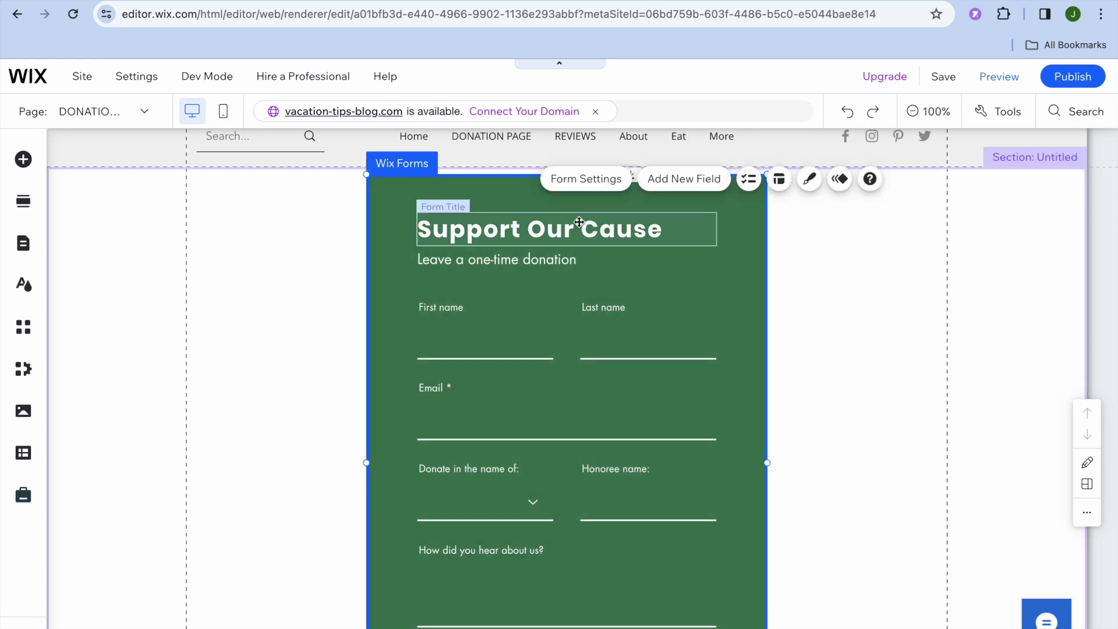
pyautogui.click(667, 179)
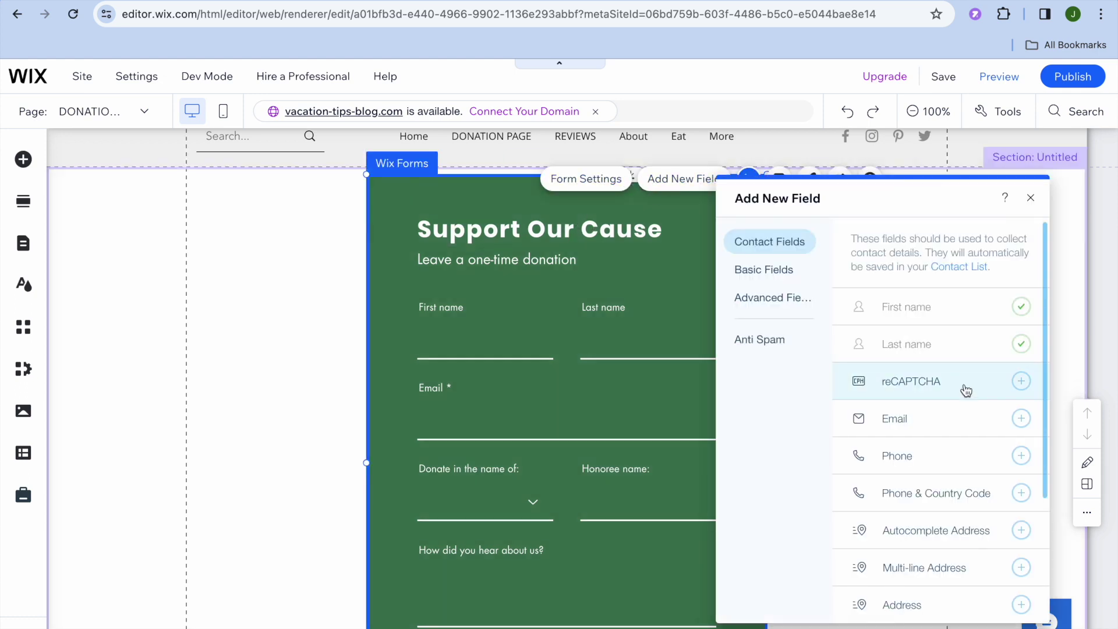
pyautogui.click(1022, 420)
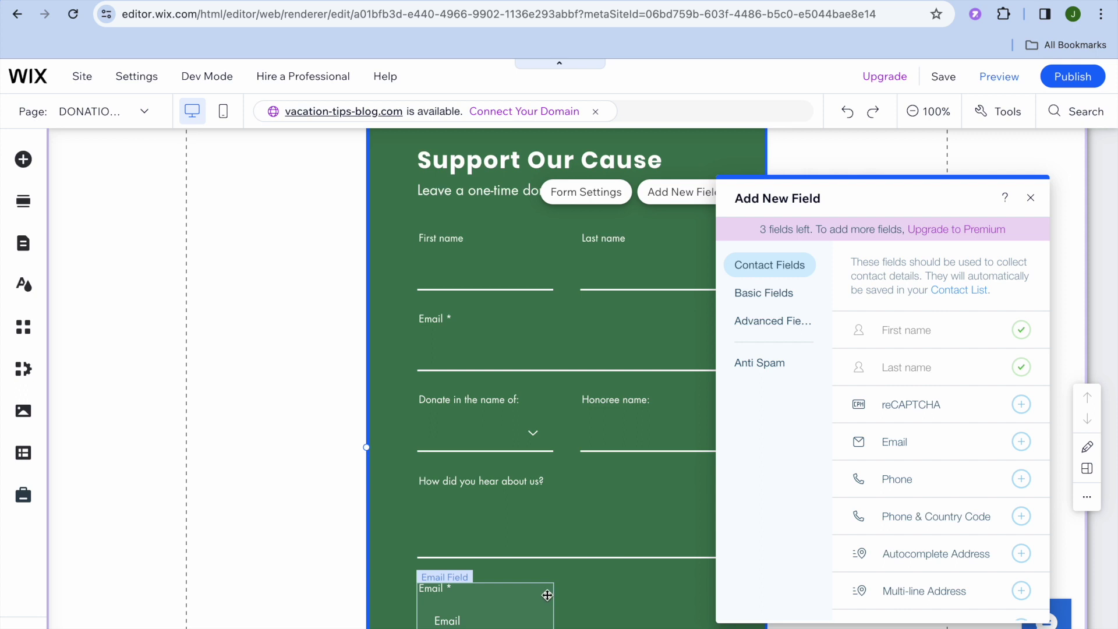
pyautogui.click(585, 193)
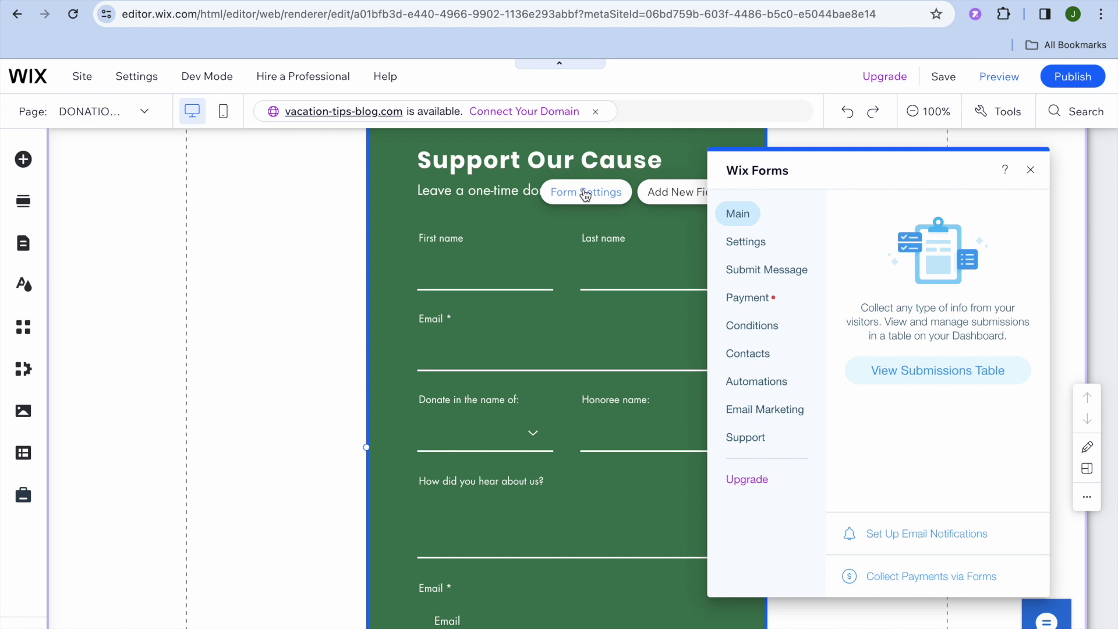
# Check the form's settings and email notifications, then view its 8-second success message
pyautogui.click(749, 243)
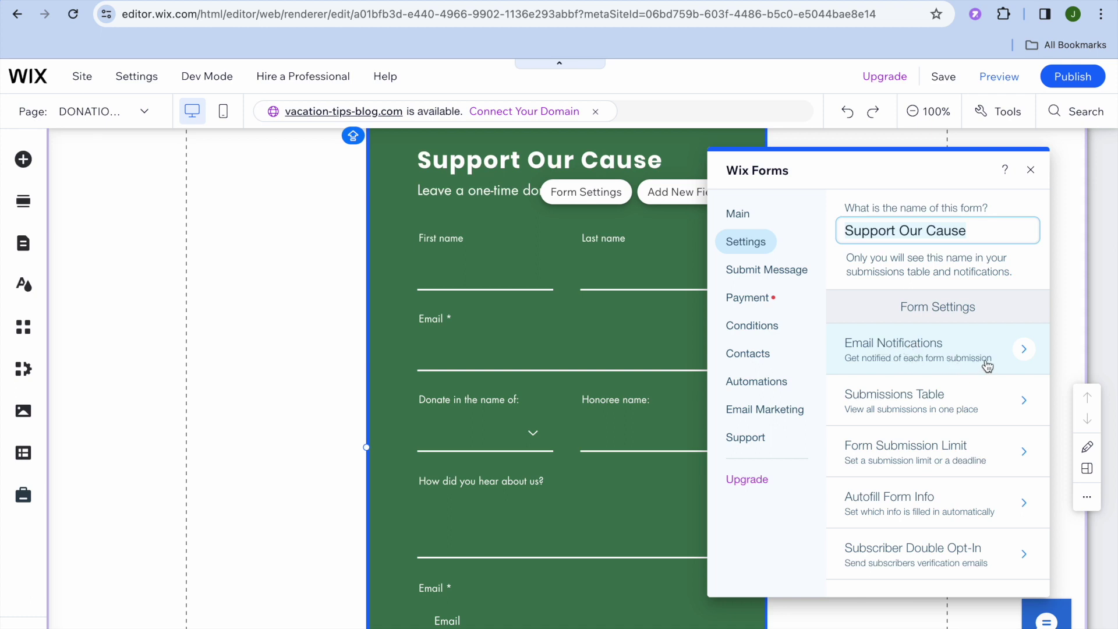
pyautogui.click(949, 352)
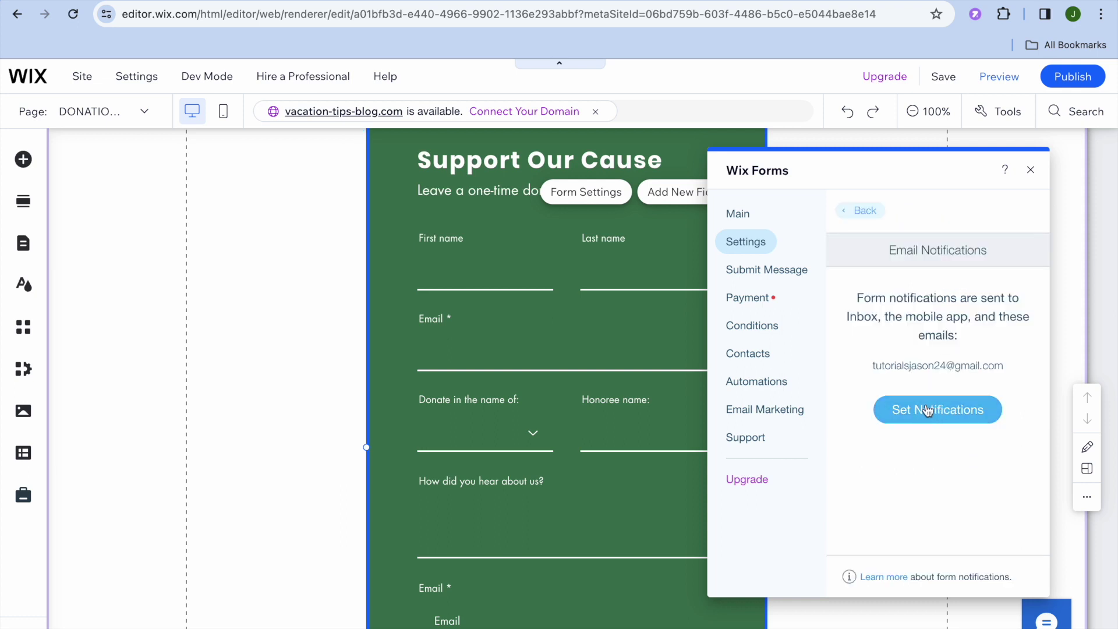
pyautogui.click(860, 215)
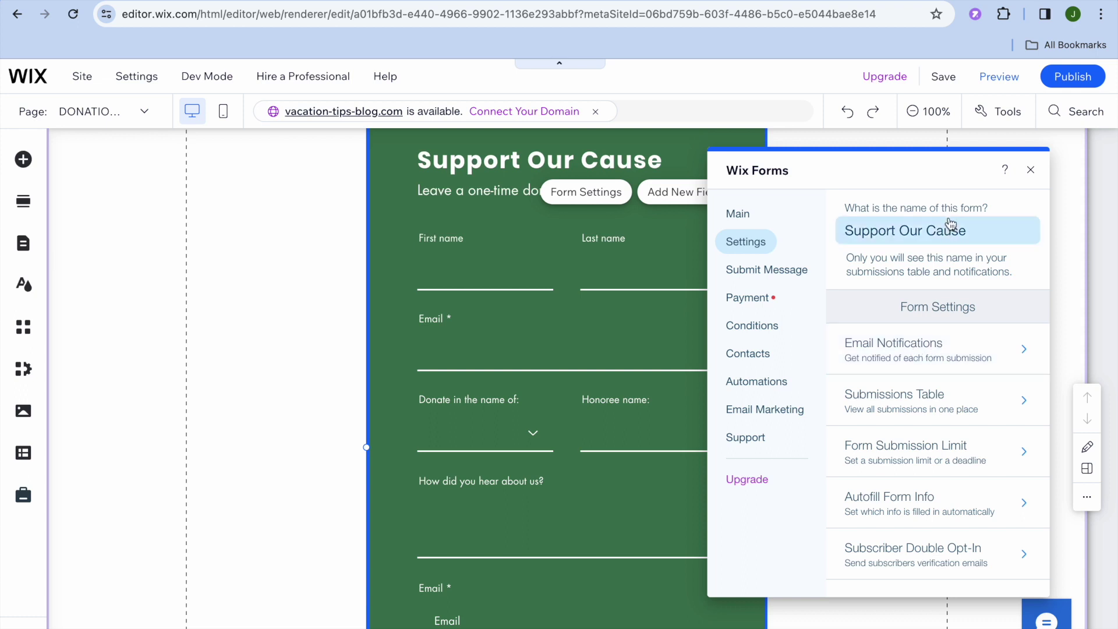
pyautogui.click(978, 233)
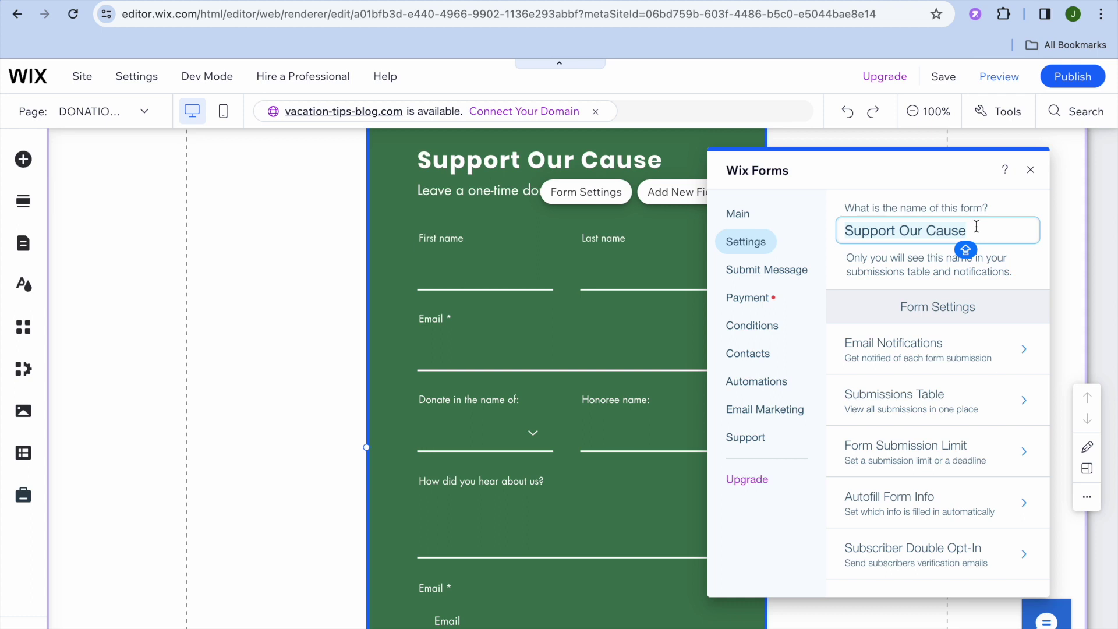
pyautogui.click(779, 277)
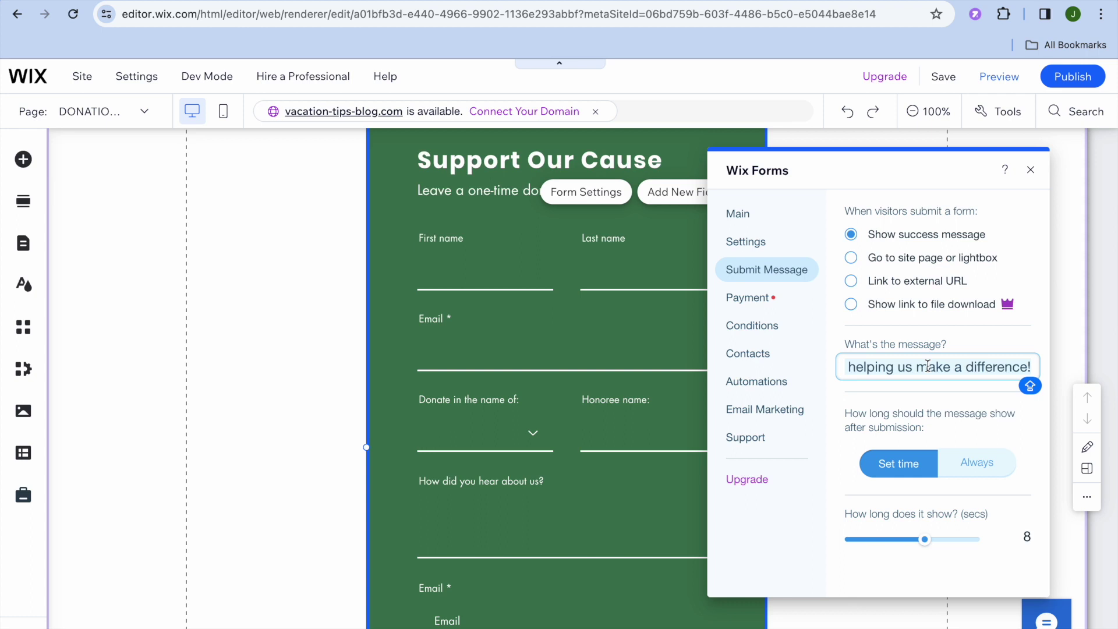
# Look at the Payment Form Setup, dismiss it, and view the Conditions rules
pyautogui.click(767, 303)
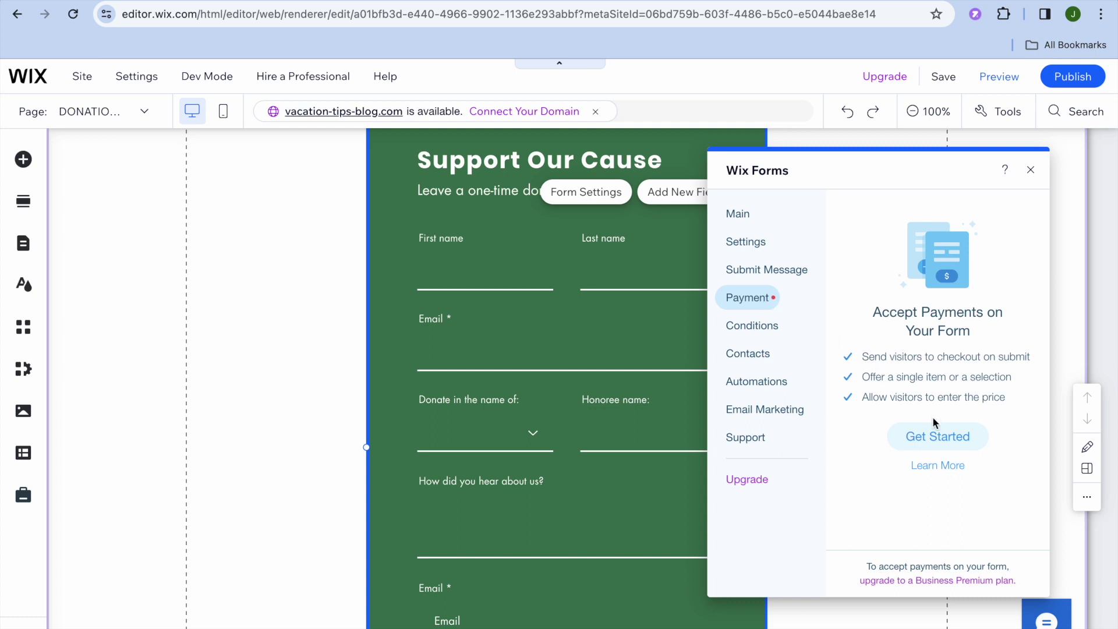
pyautogui.click(936, 442)
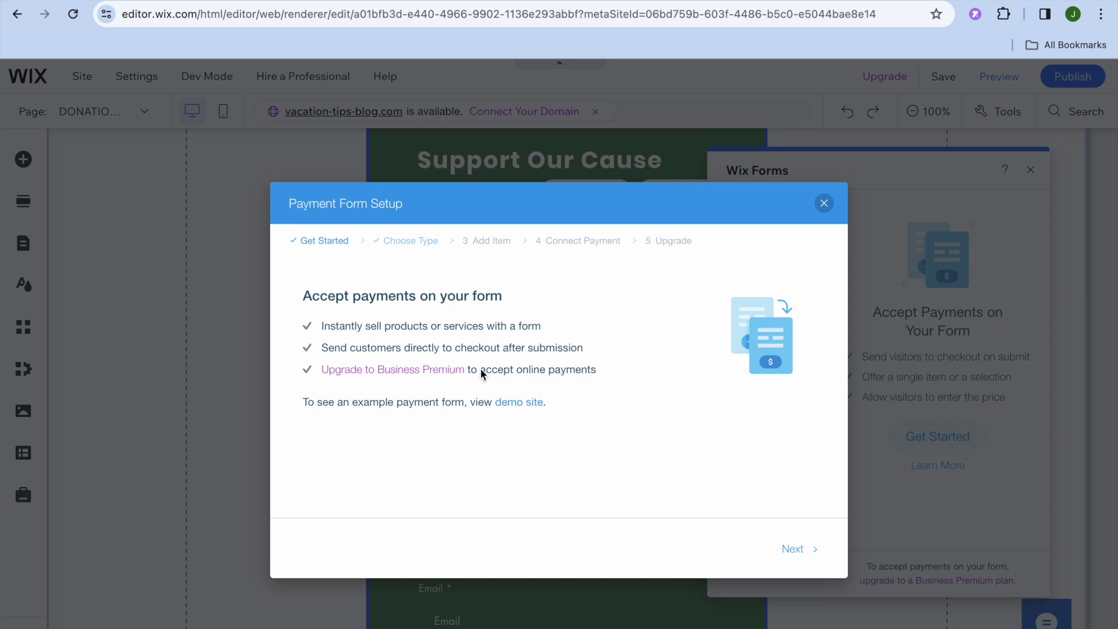
pyautogui.click(824, 204)
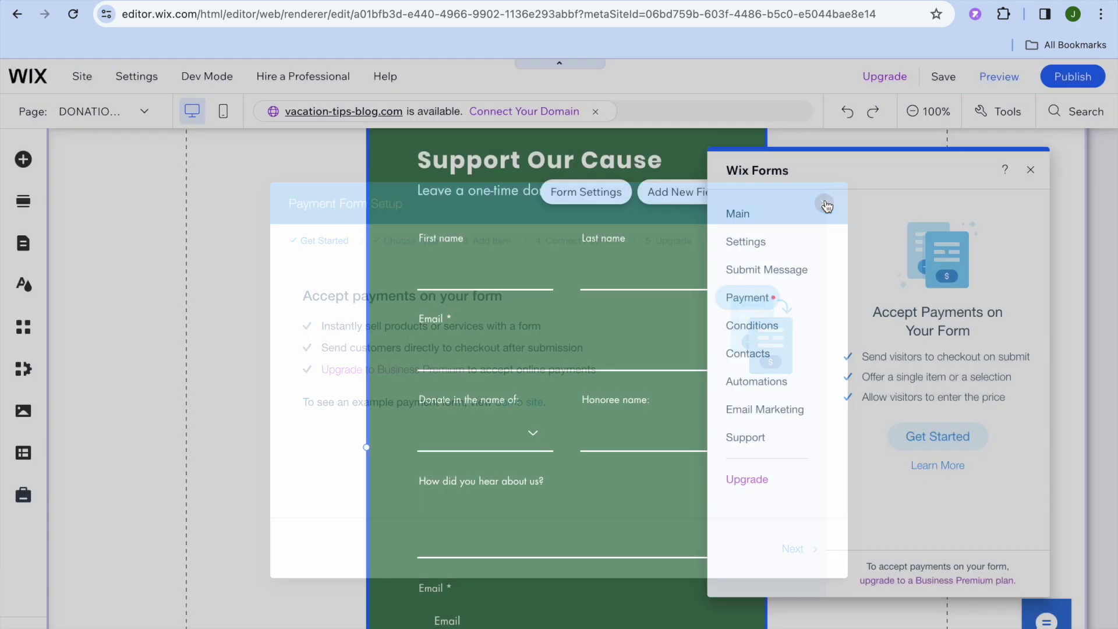
pyautogui.click(768, 330)
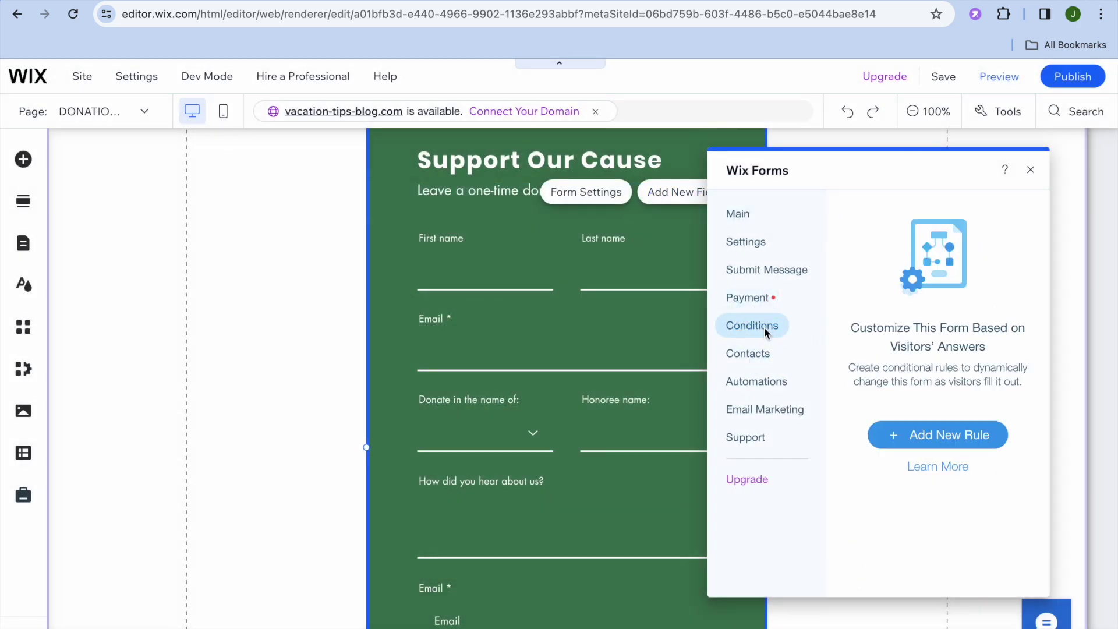
# Review the suggested Automations for submissions and close the Wix Forms settings
pyautogui.click(773, 386)
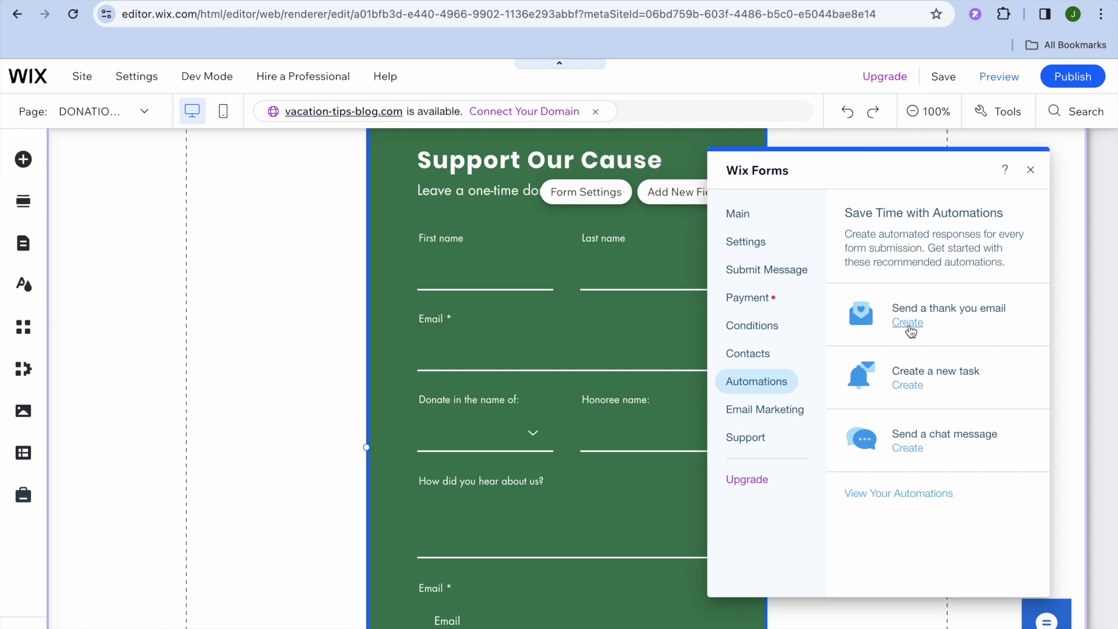
pyautogui.click(1031, 170)
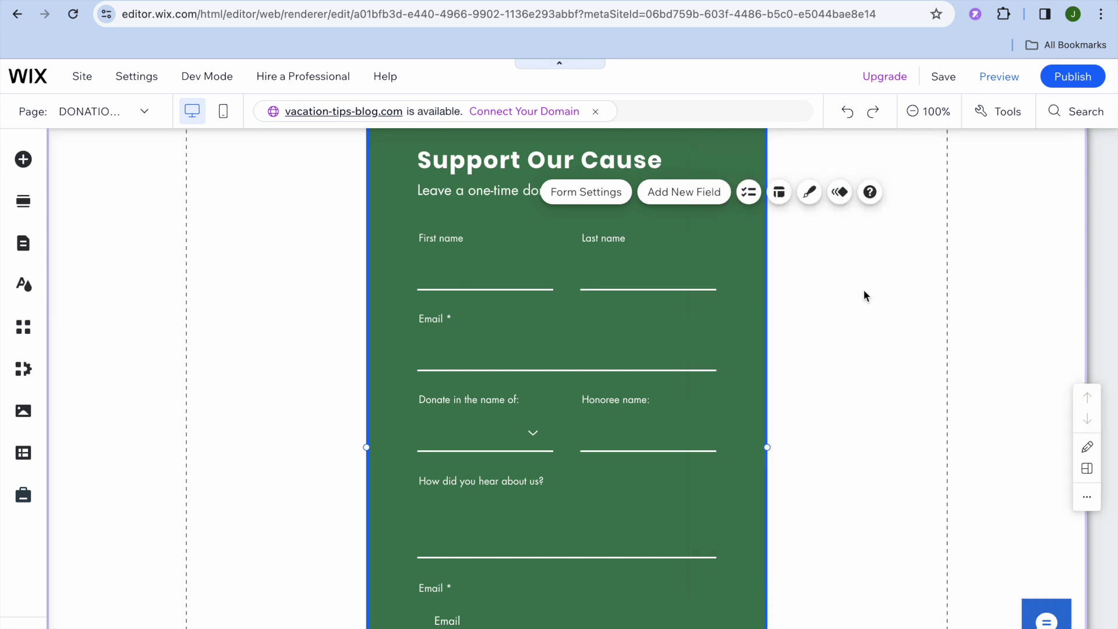
pyautogui.click(811, 194)
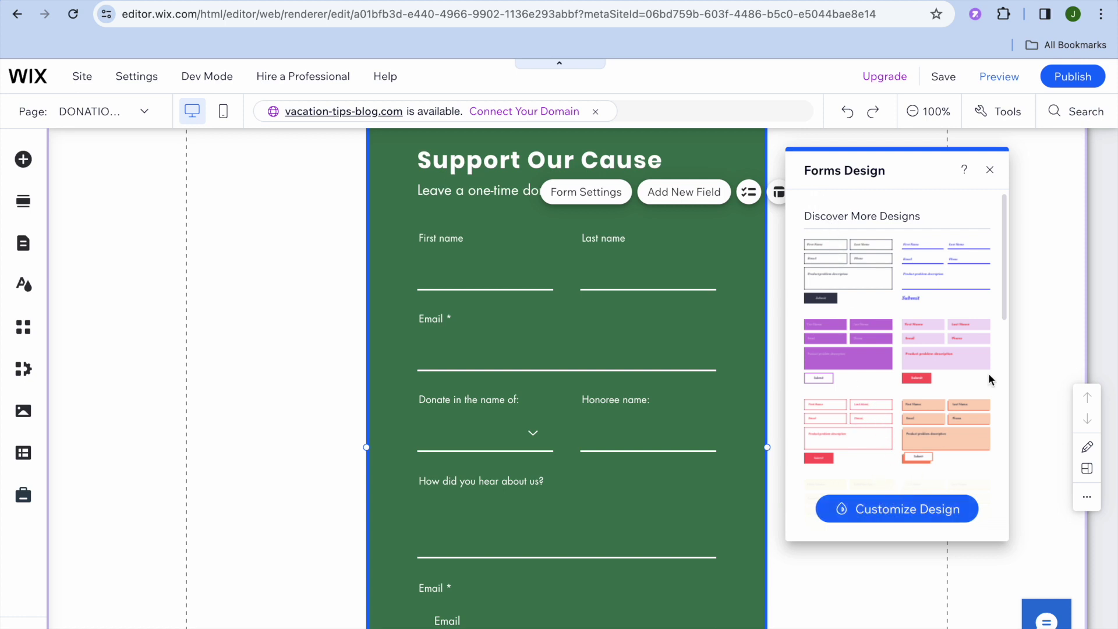
# Apply the yellow filled-field design preset with serif labels to the donation form
pyautogui.moveTo(1003, 303); pyautogui.dragTo(1003, 330)
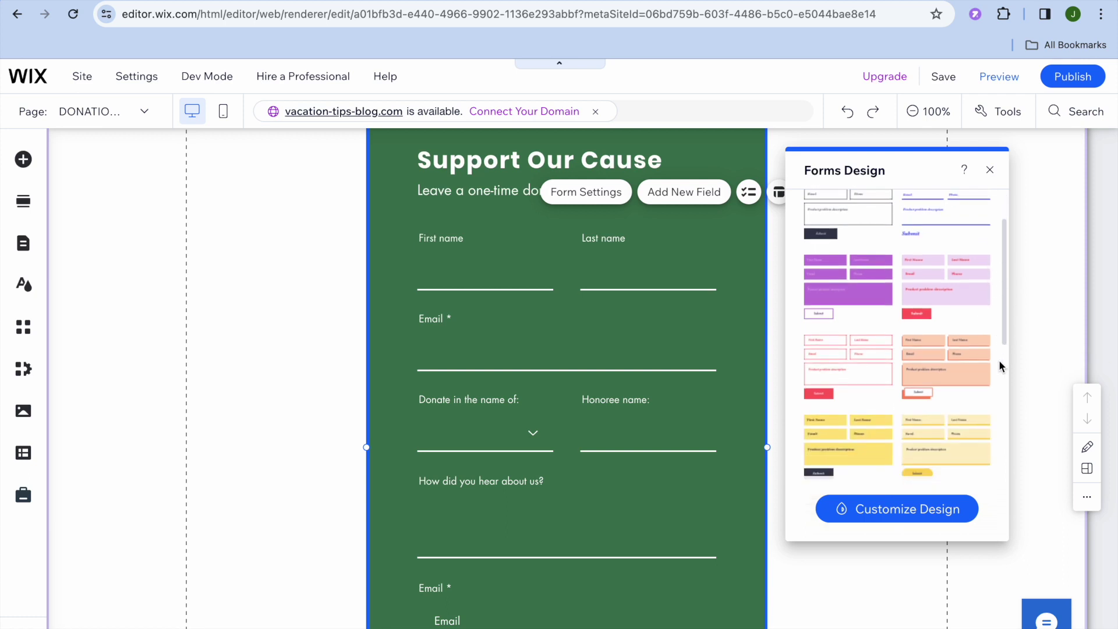
pyautogui.click(865, 448)
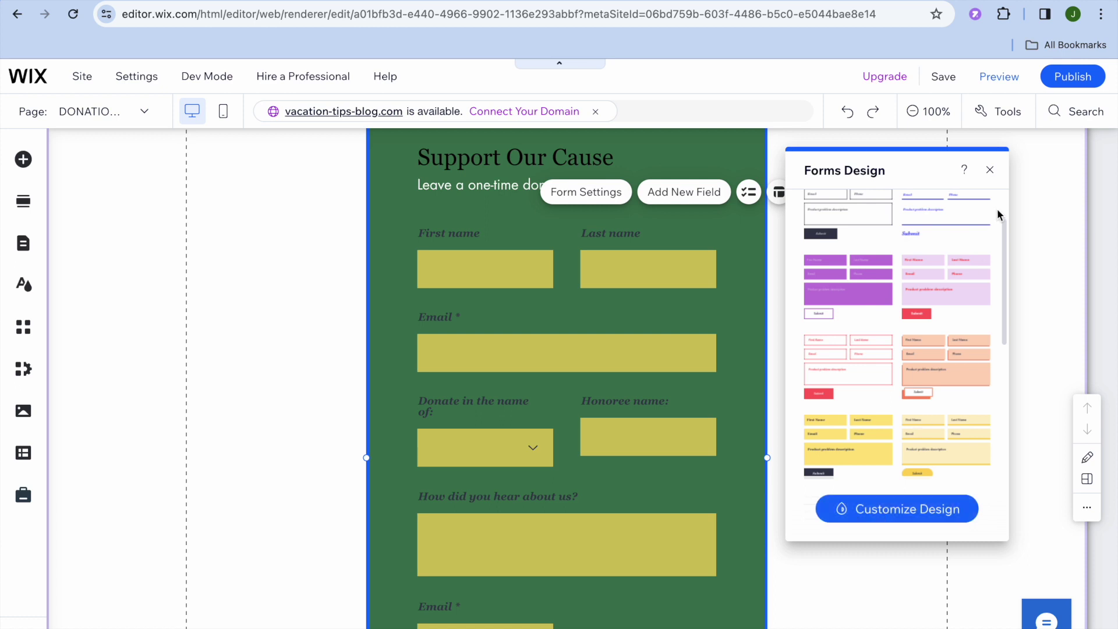
pyautogui.click(991, 172)
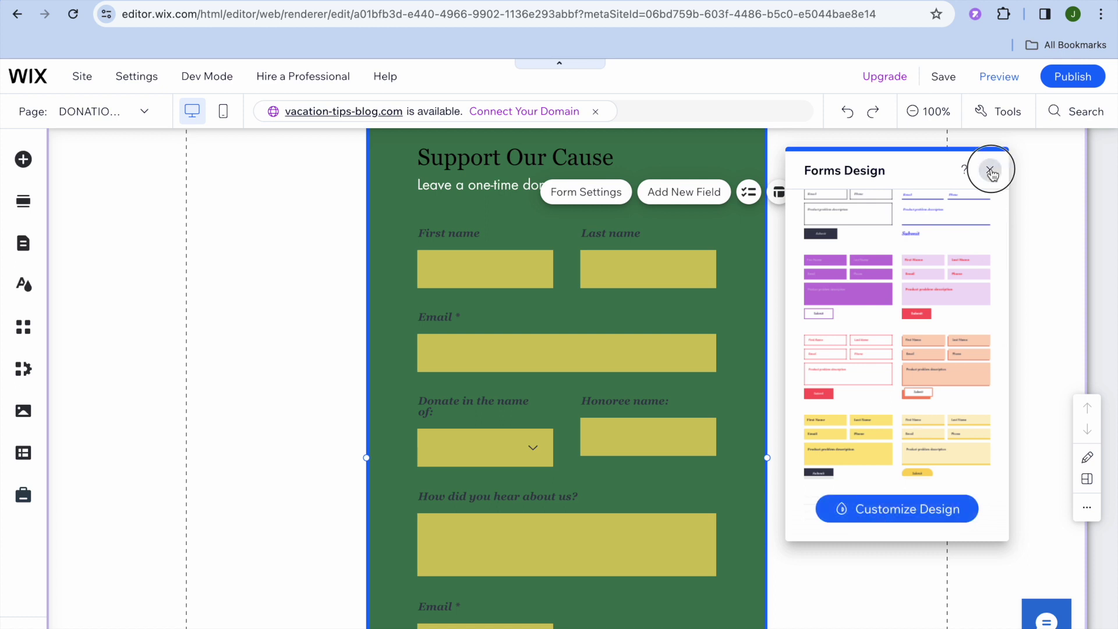